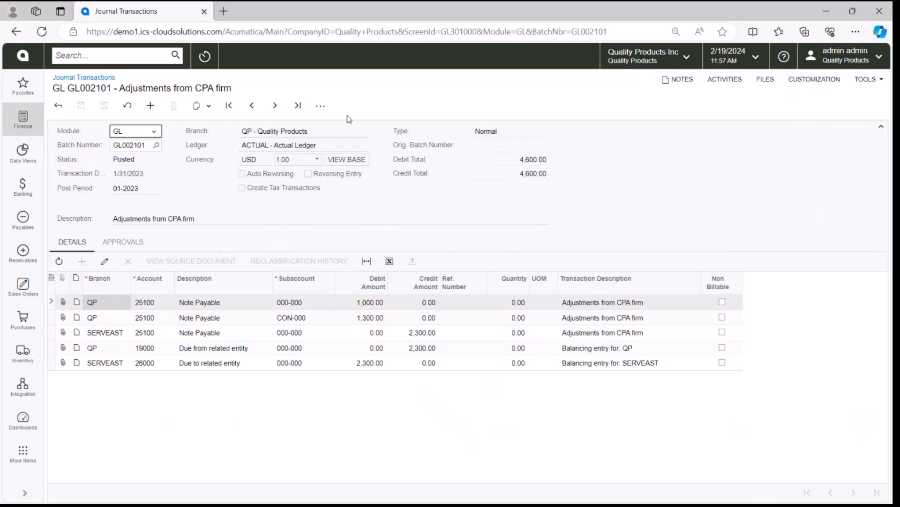
- Start a reclassification of the posted batch GL002101, accepting that ineligible transactions are left out
click(326, 109)
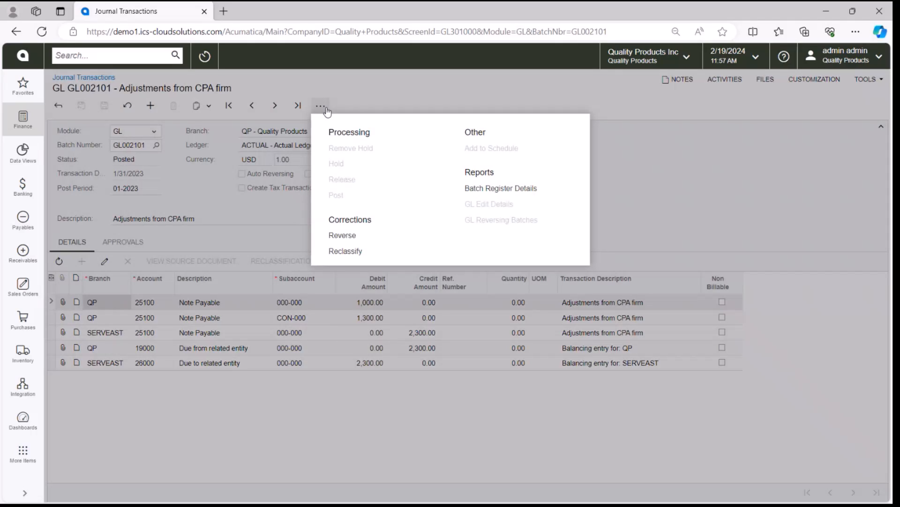
click(339, 251)
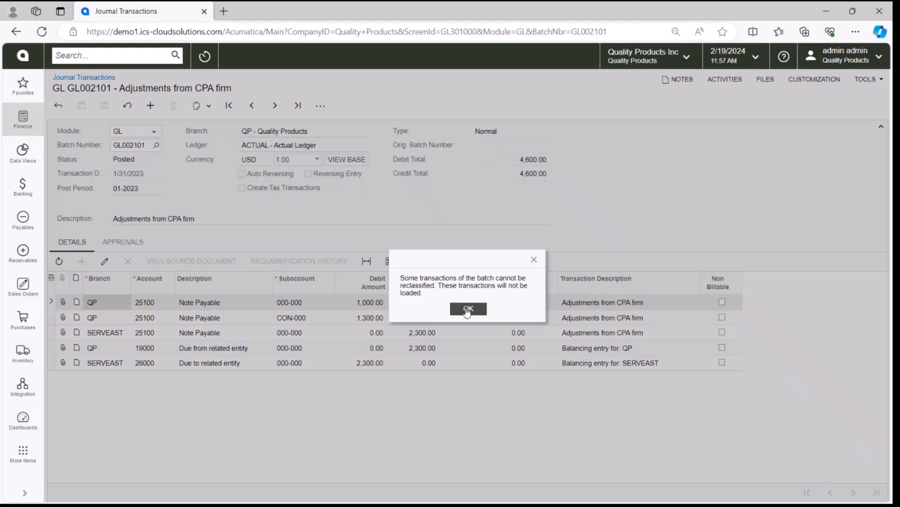
click(467, 309)
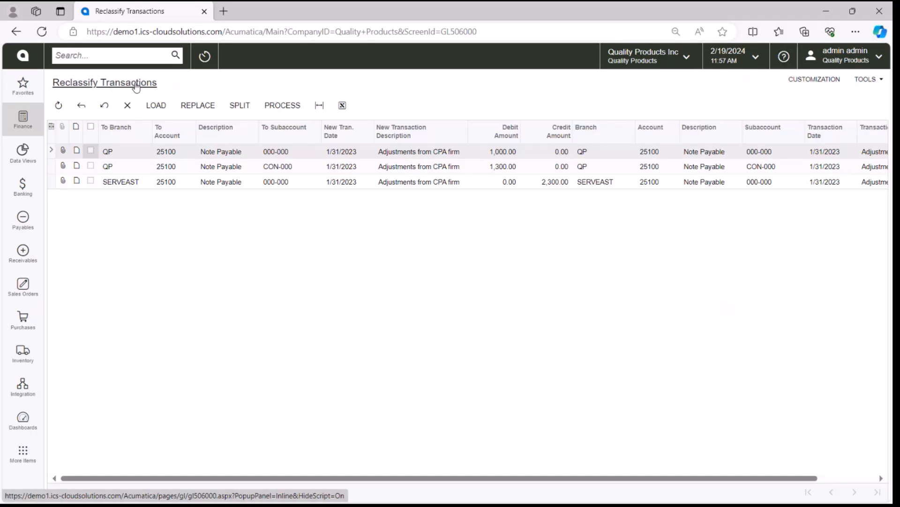
- Split the first 1,000.00 Note Payable line for branch QP and assign a new amount of 700.00 to the split line
click(122, 152)
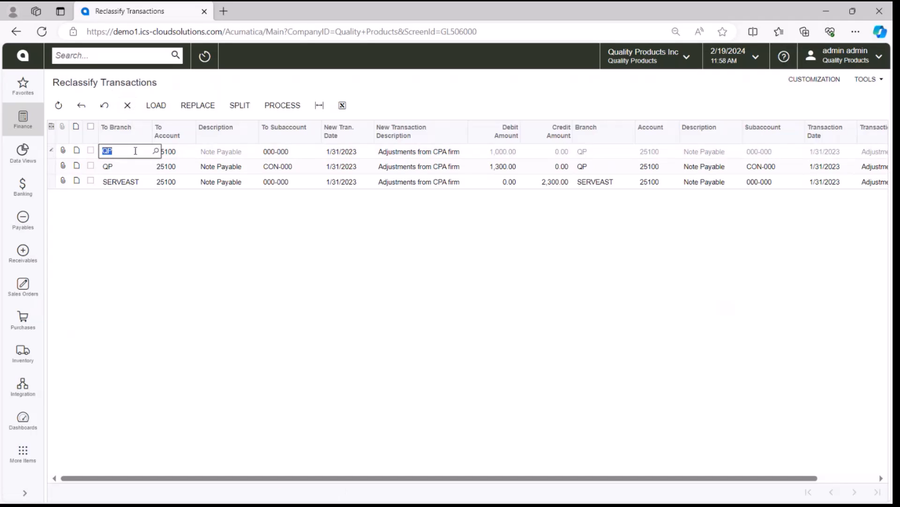
click(165, 155)
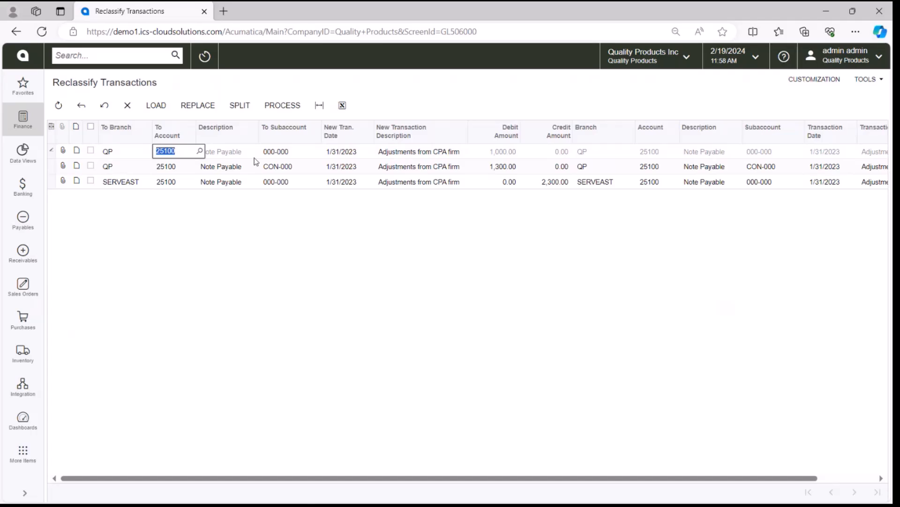
click(283, 152)
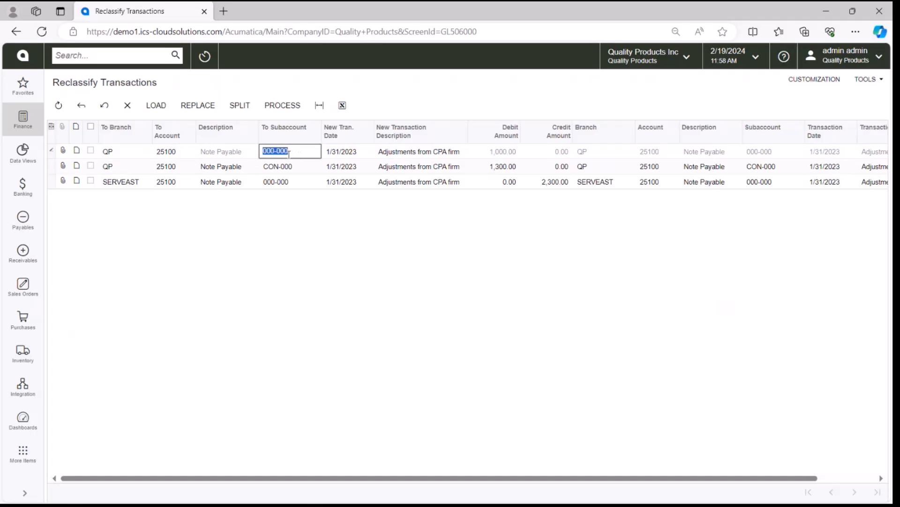
click(343, 154)
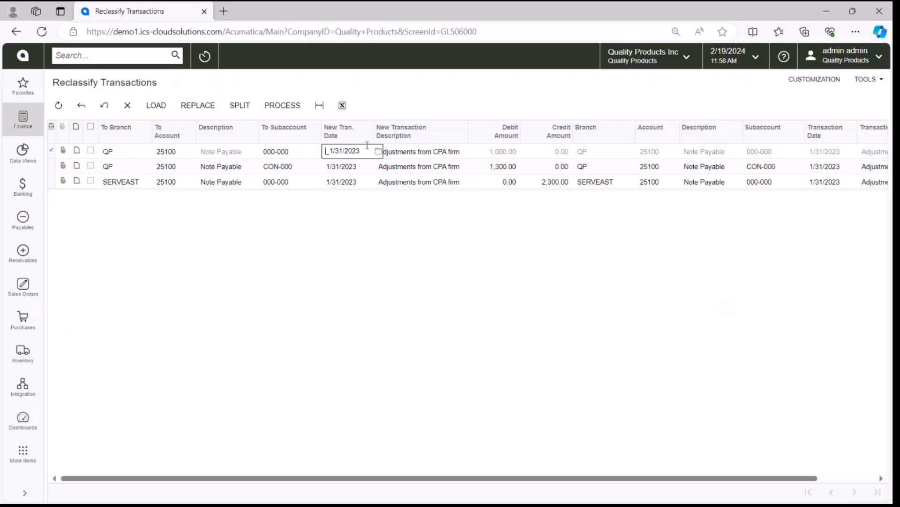
click(240, 105)
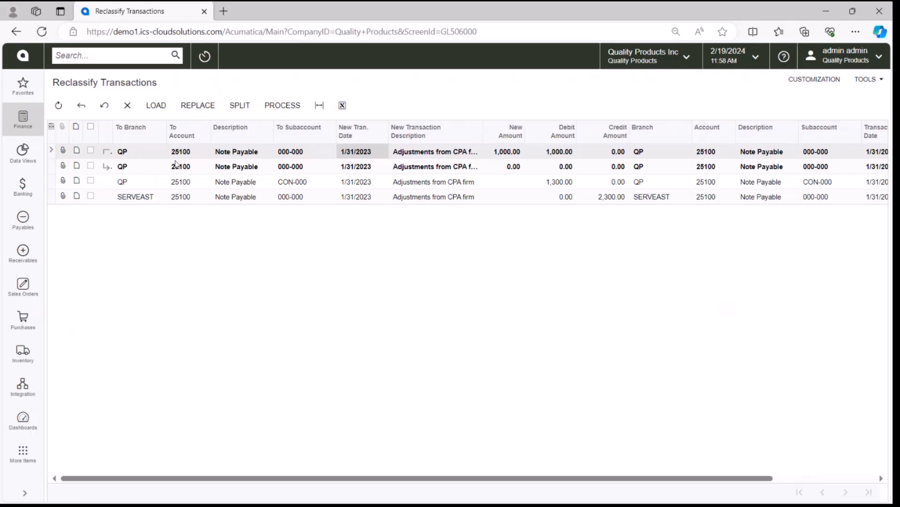
click(510, 169)
text(700)
key(Tab)
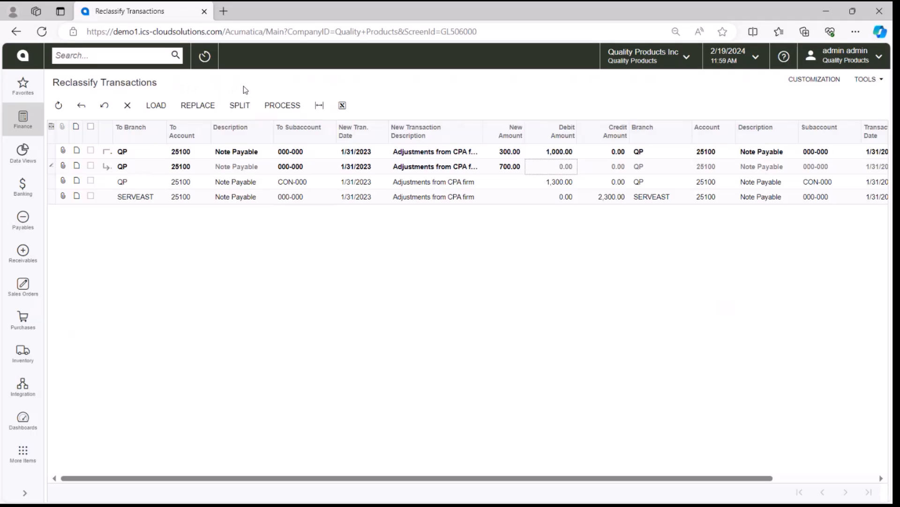
- Open the load criteria for transactions, clear the branch, and limit the account range to 63000 - Supplies
click(159, 106)
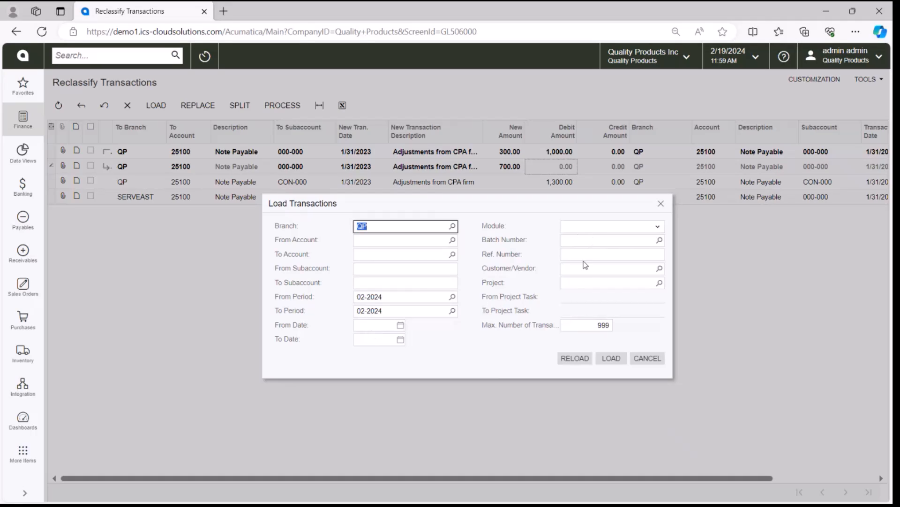
key(BackSpace)
click(397, 237)
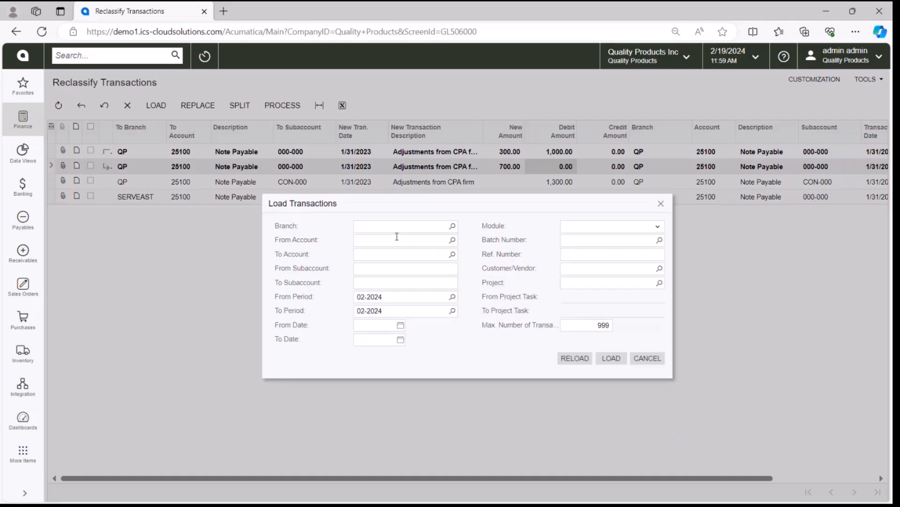
click(399, 239)
text(supp)
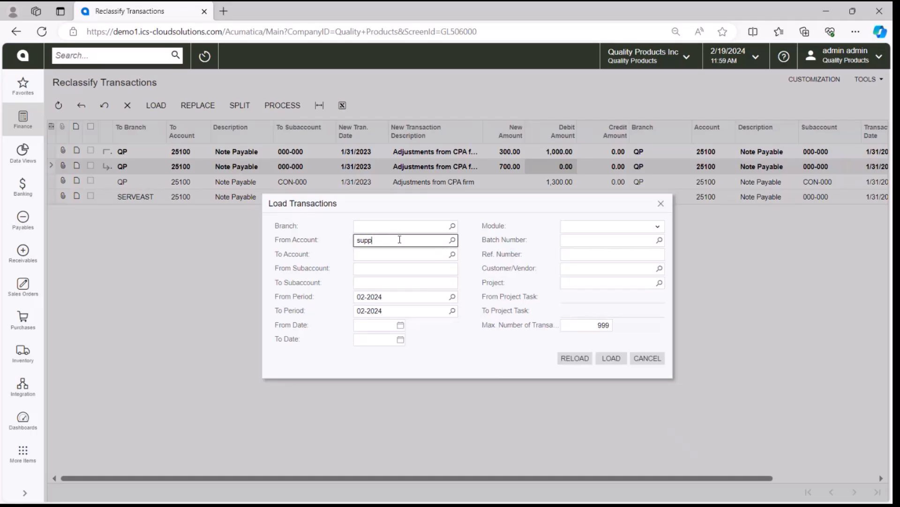
click(401, 253)
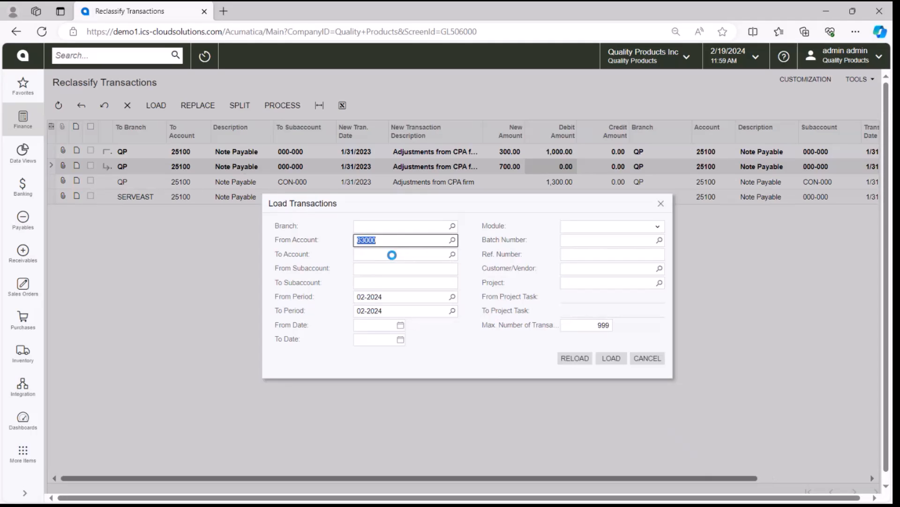
- Set the period range to 01-2023 through 12-2023 and reload the list, replacing the transactions currently on the form
click(397, 297)
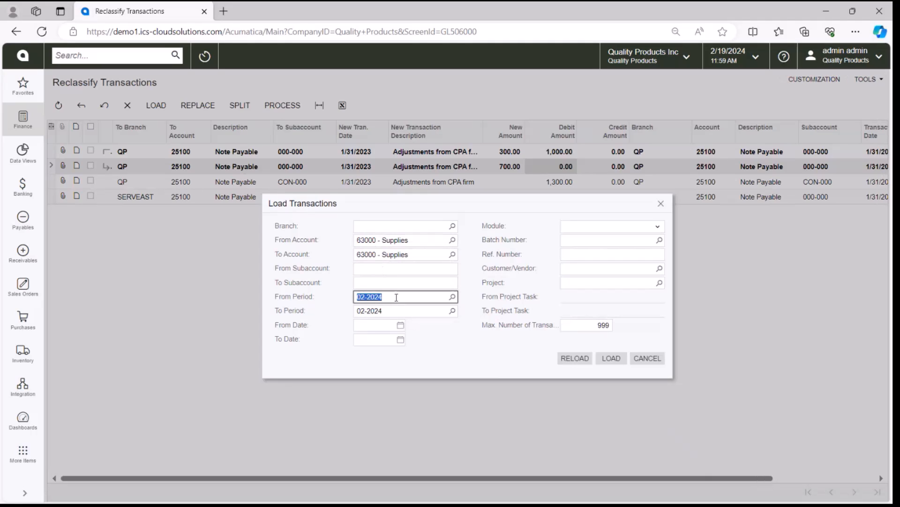
text(01-2023)
key(Tab)
text(122023)
key(Tab)
key(shift+Tab)
text(012023)
key(Tab)
click(385, 307)
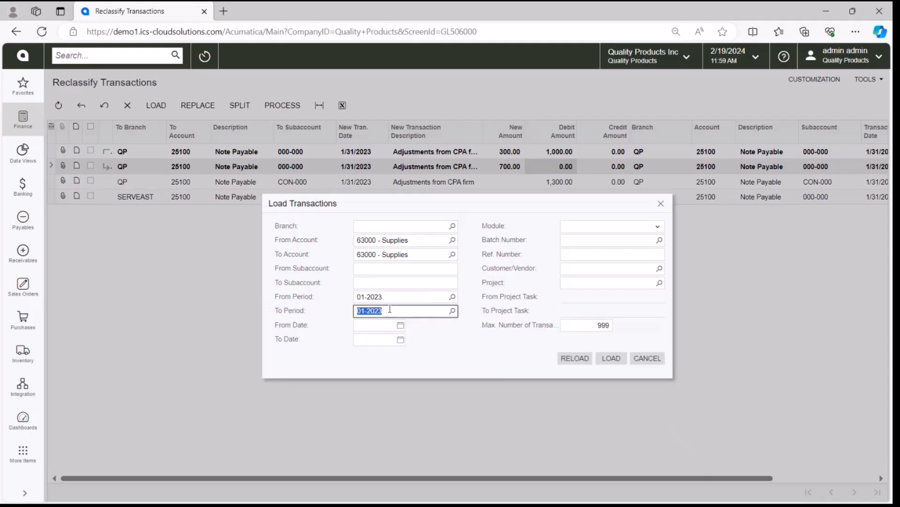
text(12-2023)
key(Tab)
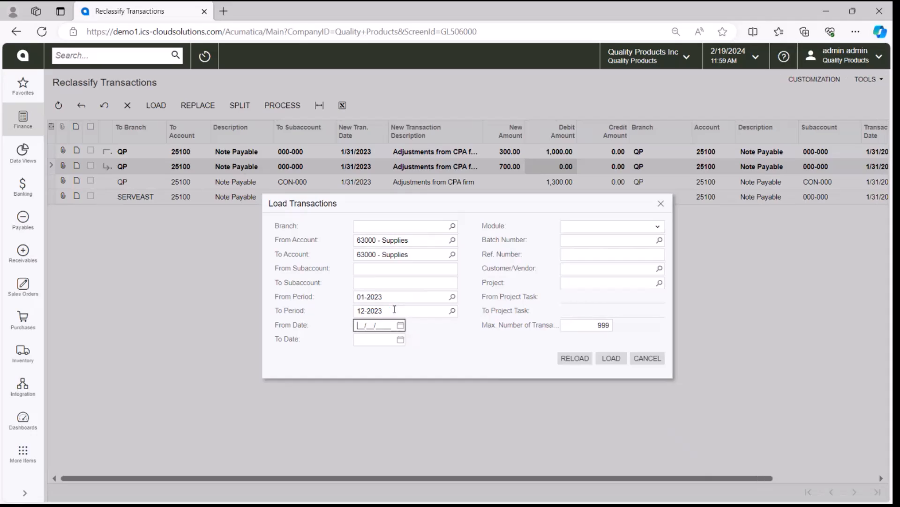
click(573, 359)
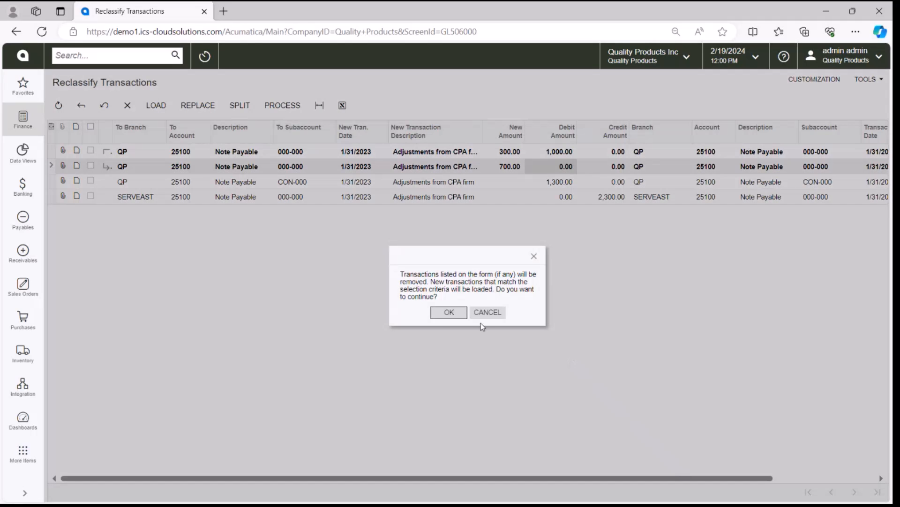
click(443, 312)
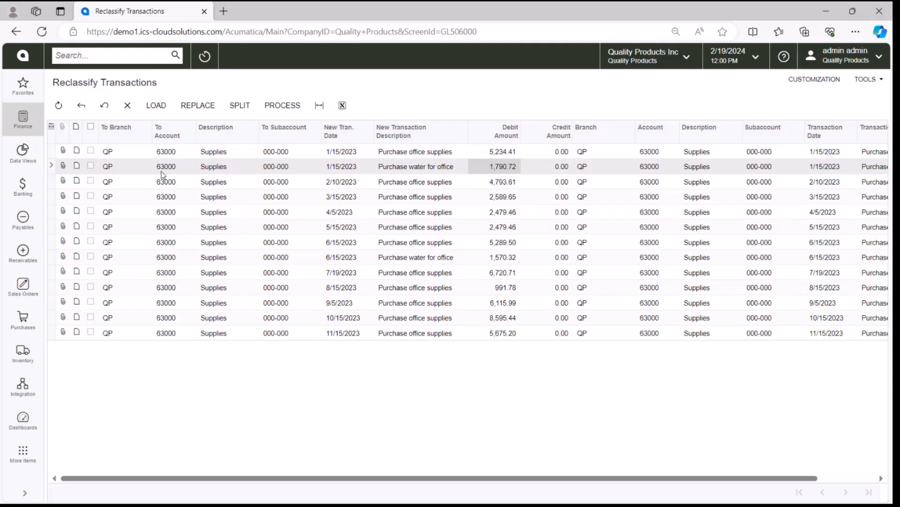
- Replace branch QP - Quality Products with SERVEAST - Services East on all loaded transactions
click(200, 106)
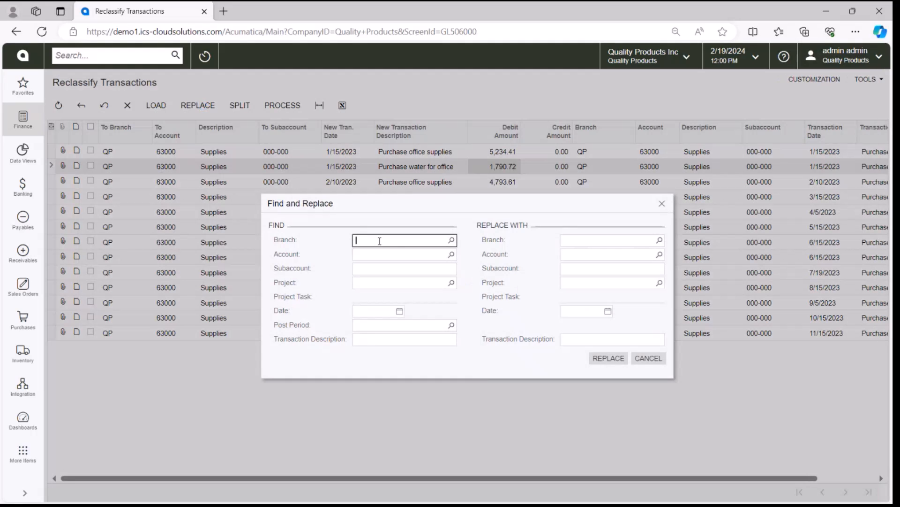
text(qp)
key(Tab)
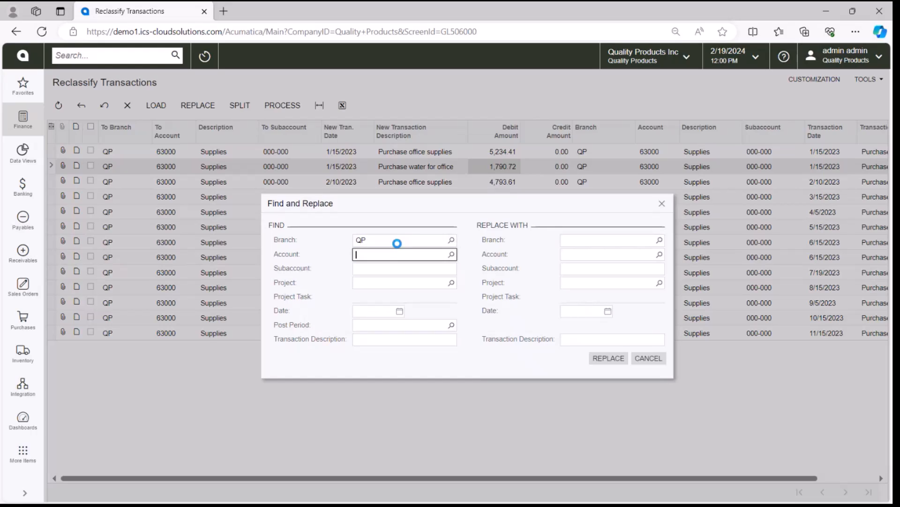
click(607, 240)
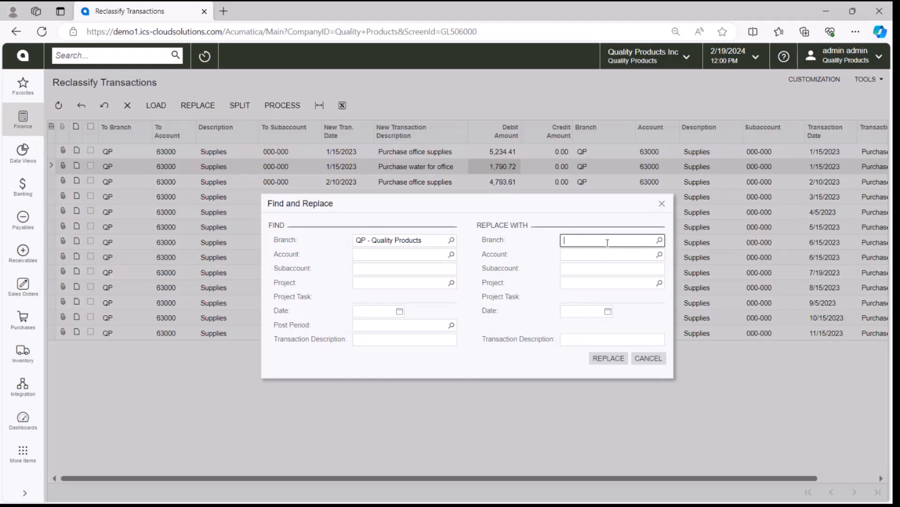
text(serveast)
key(Tab)
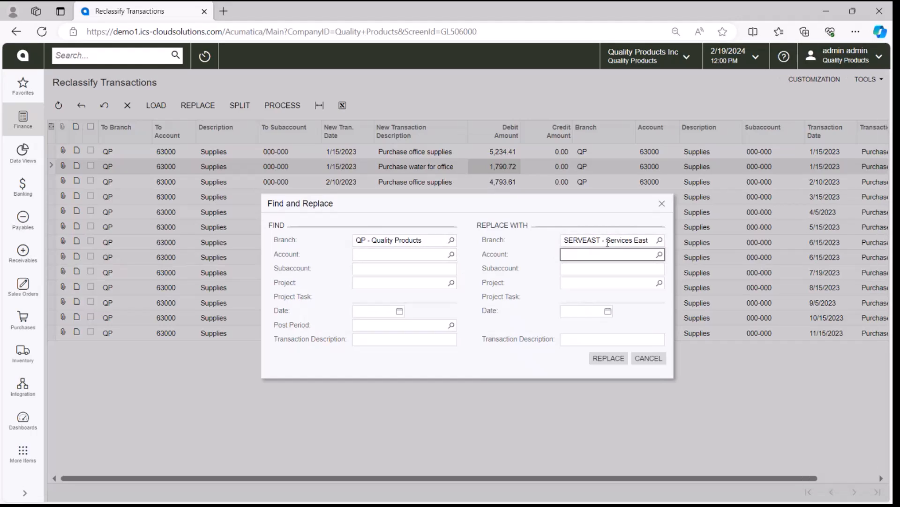
click(610, 359)
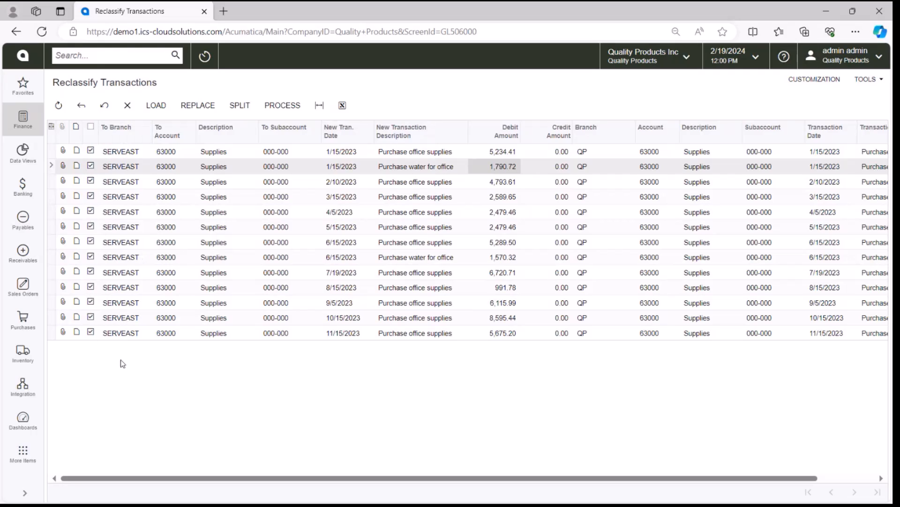
- Process the reclassification of the selected Supplies transactions to branch SERVEAST
click(166, 214)
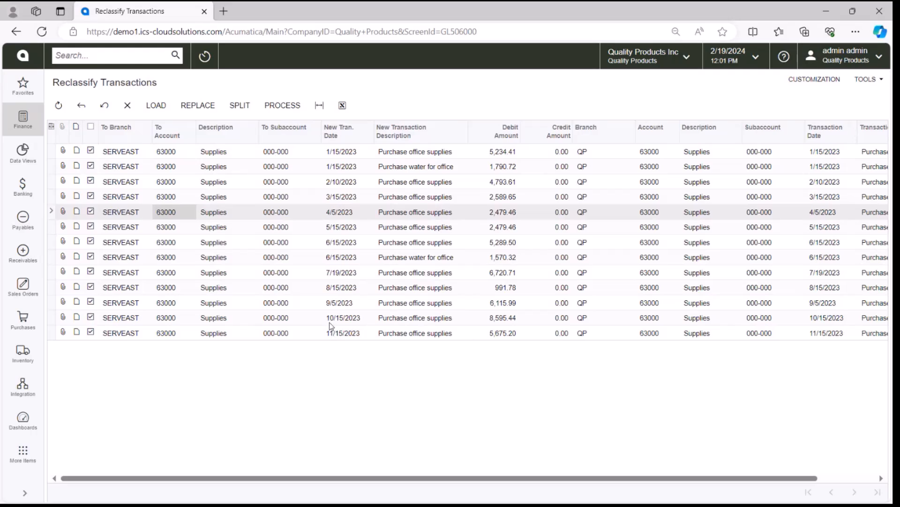
click(356, 152)
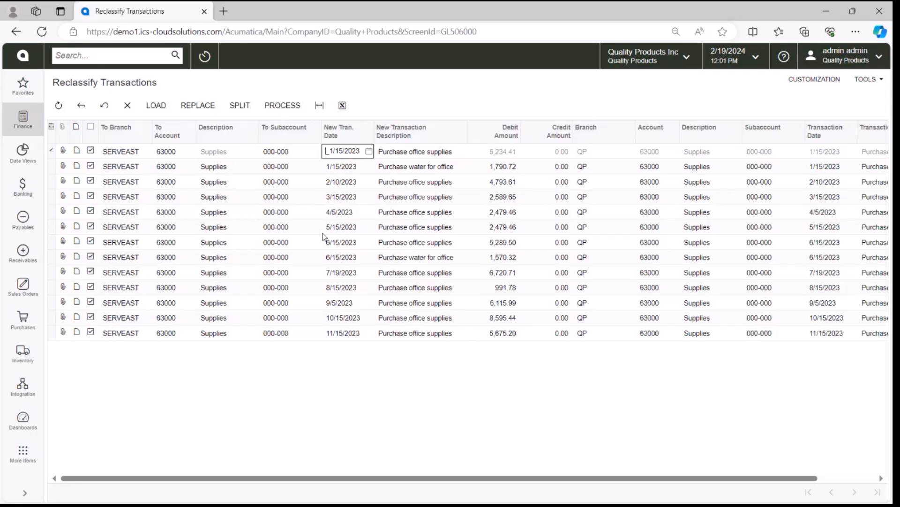
click(199, 107)
click(282, 105)
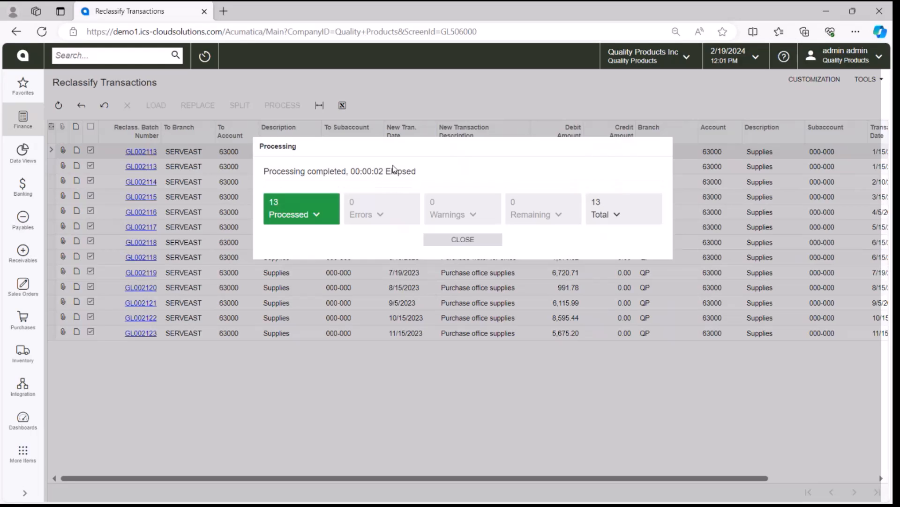
- From the processed records, open reclassification batch GL002113 and check the warning on its original batch AP005601
click(310, 216)
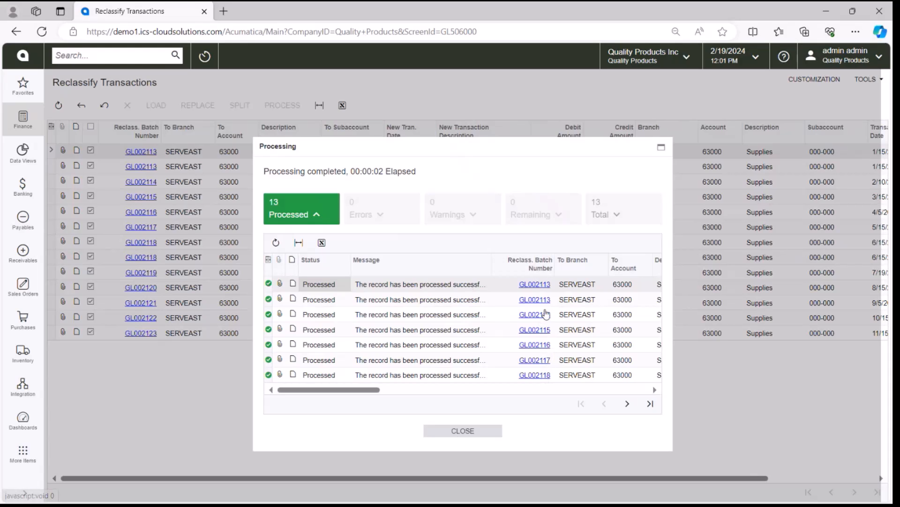
click(535, 284)
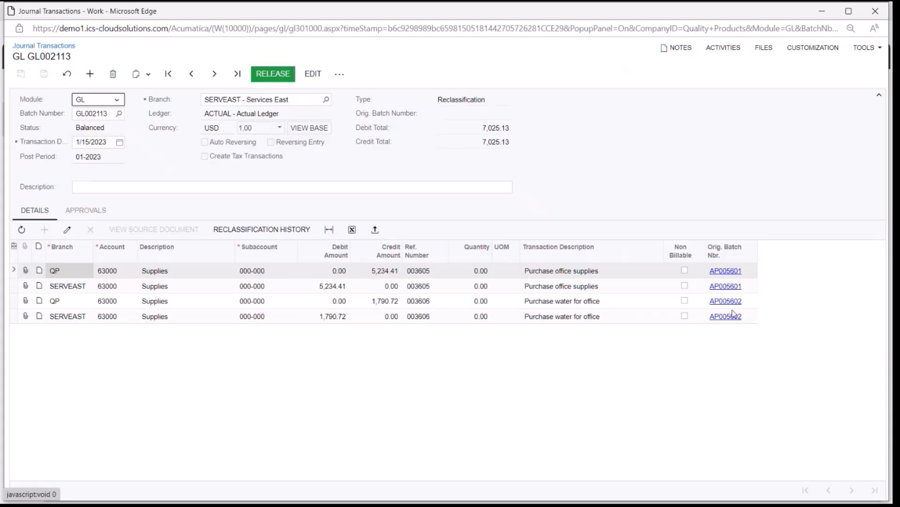
click(726, 271)
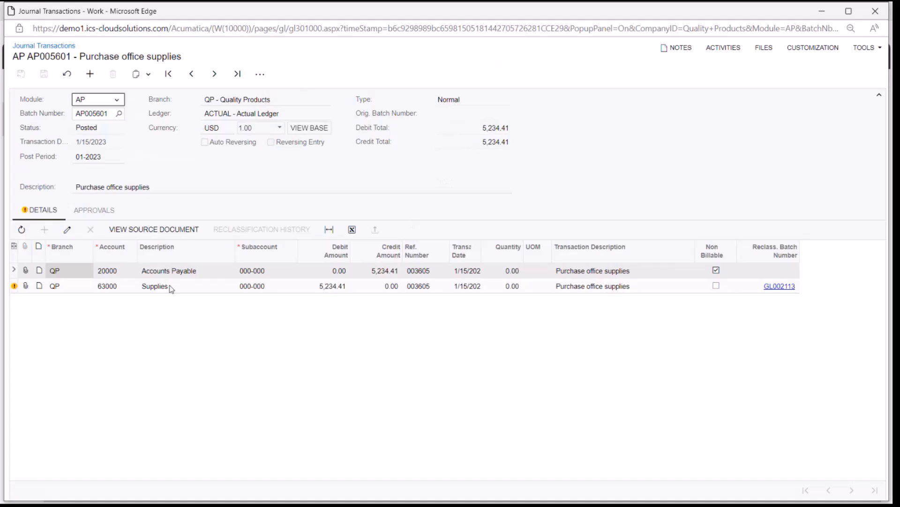
mouse_move(26, 211)
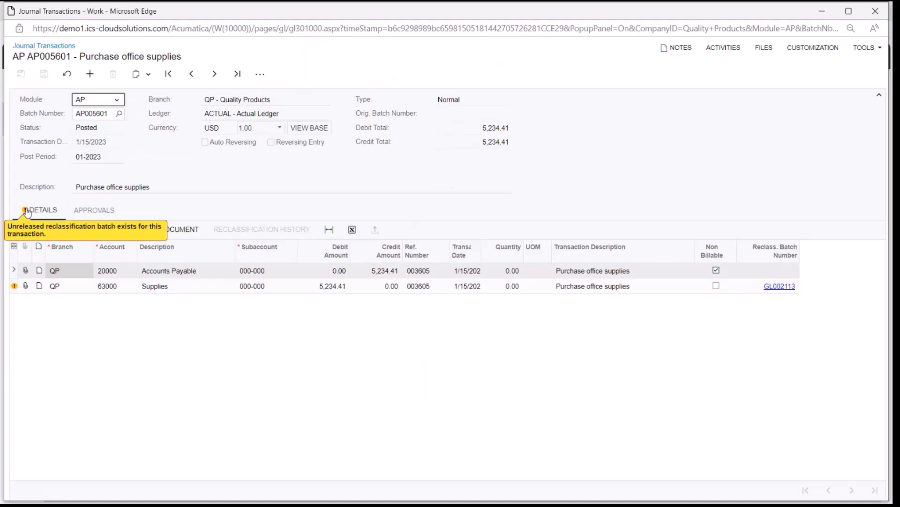